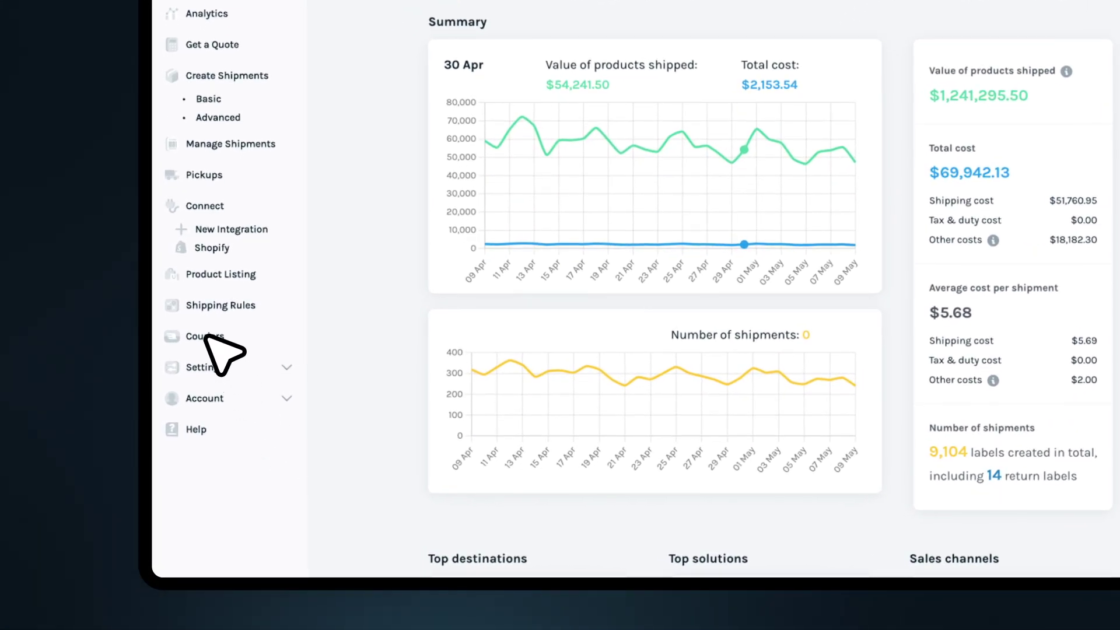
# - Start a new courier connection and pick DHL for the United States
pyautogui.click(207, 336)
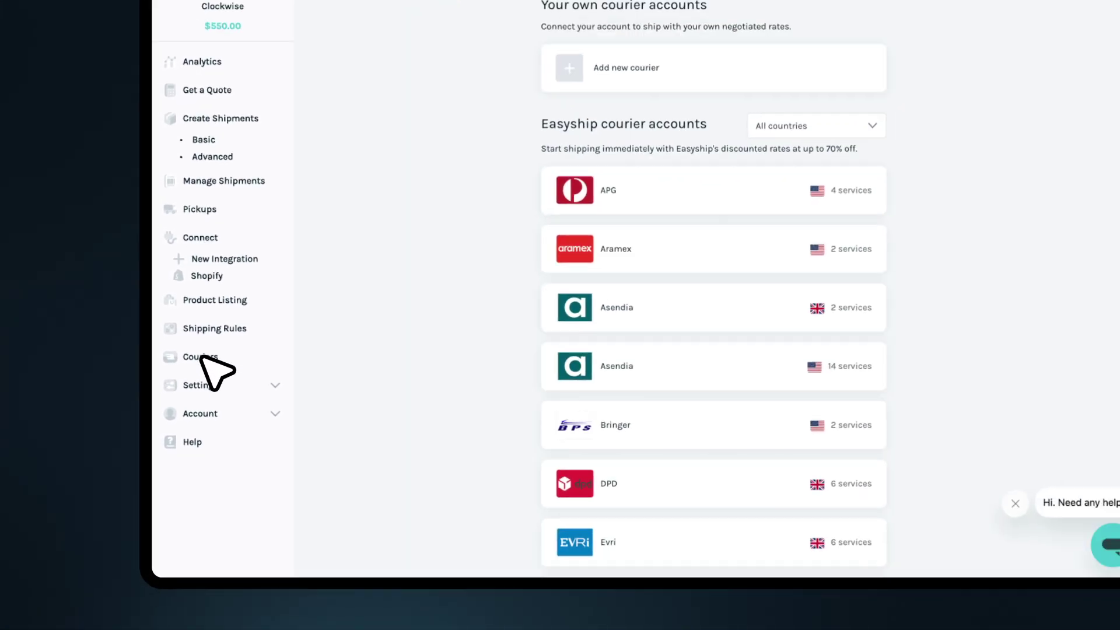
pyautogui.click(537, 159)
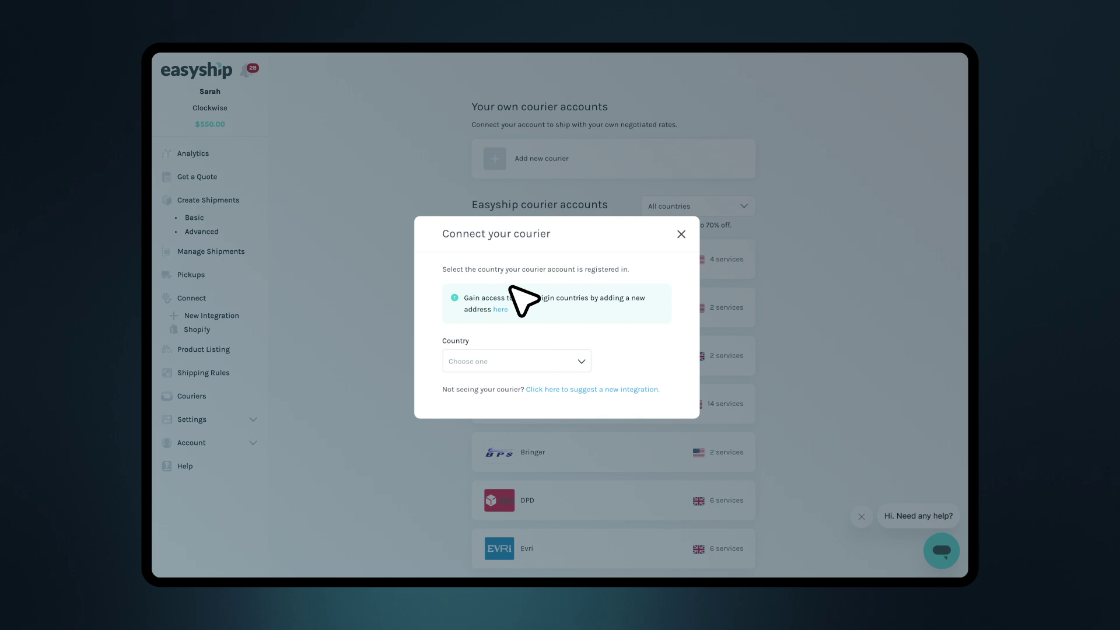
pyautogui.click(564, 360)
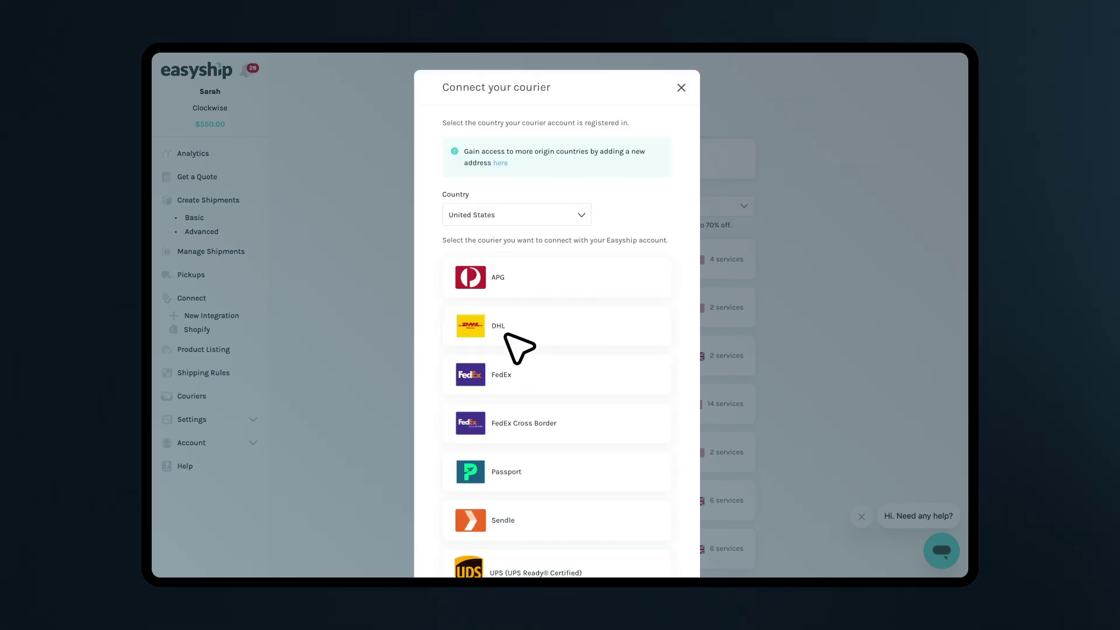
pyautogui.click(490, 325)
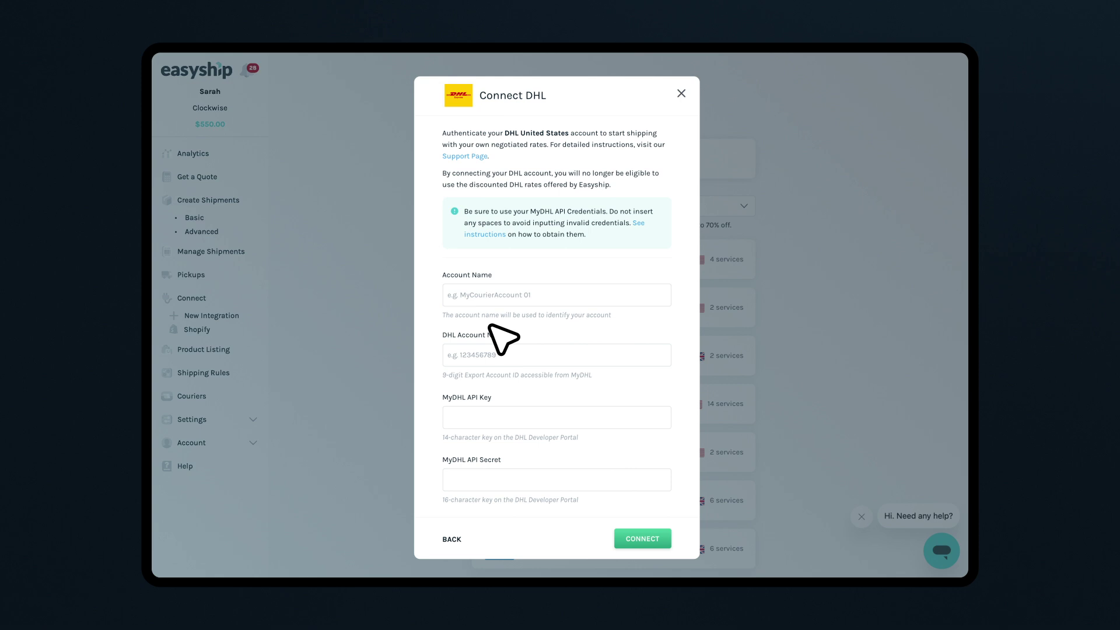
# - Enter 'DHL Express' and 123456789, then paste the MyDHL API secret and key
pyautogui.click(457, 295)
pyautogui.write('DHL Express')
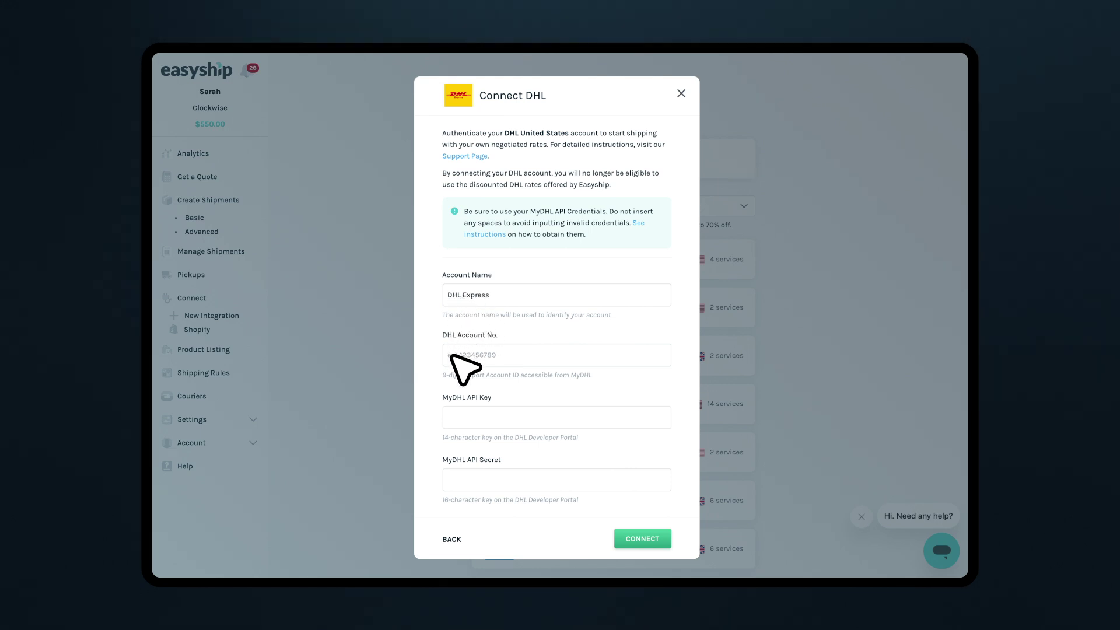
pyautogui.click(452, 357)
pyautogui.write('123456789')
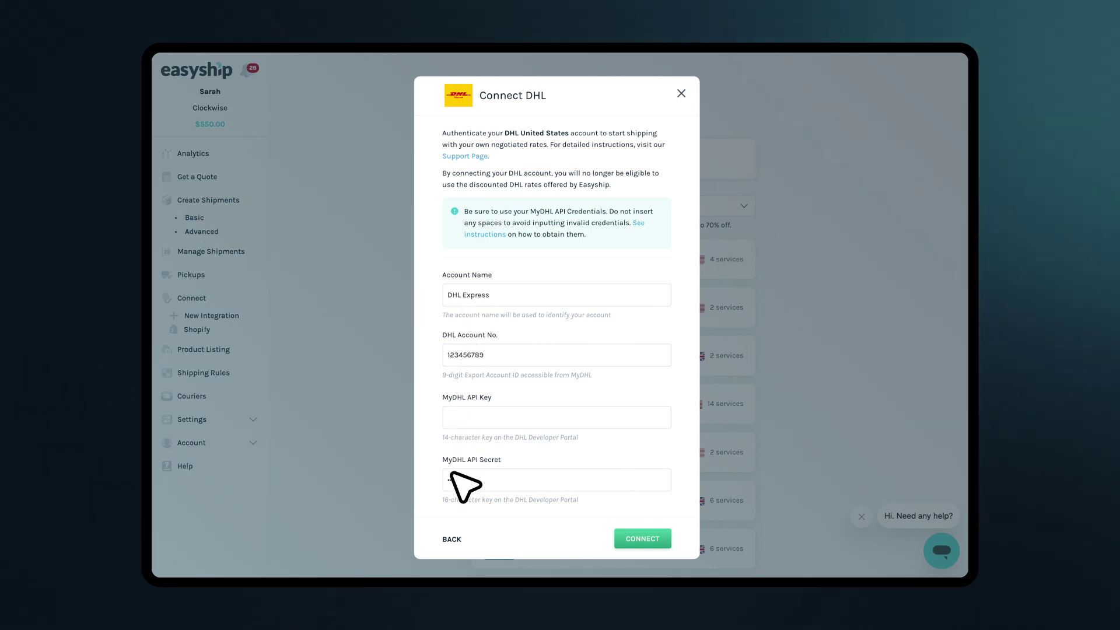
pyautogui.click(451, 480)
pyautogui.hotkey('ctrl', 'v')
pyautogui.click(452, 416)
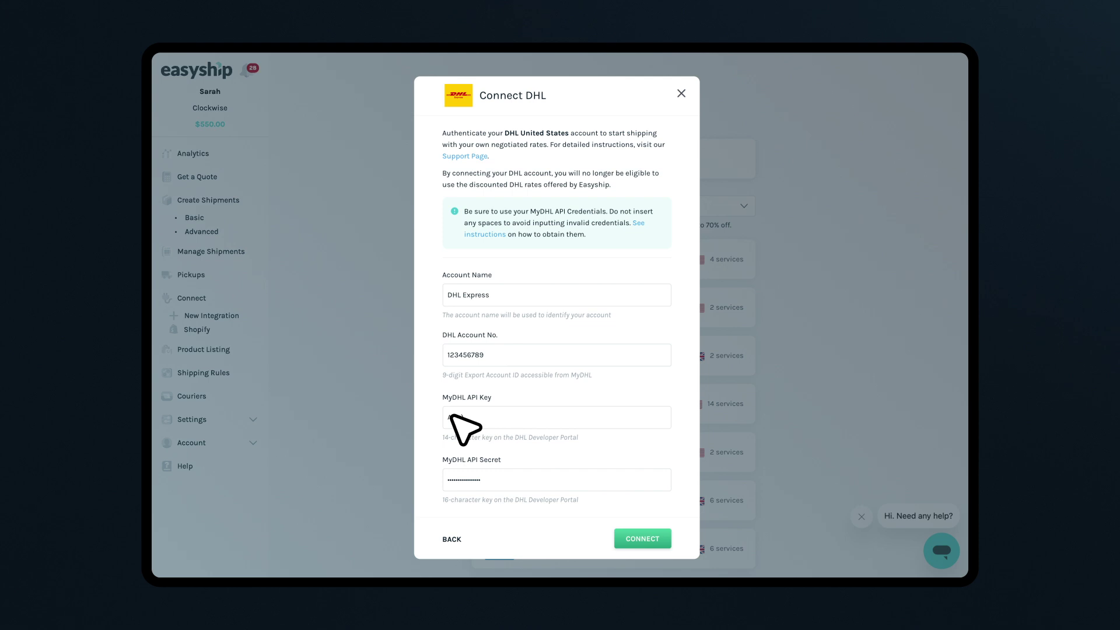
pyautogui.hotkey('ctrl', 'v')
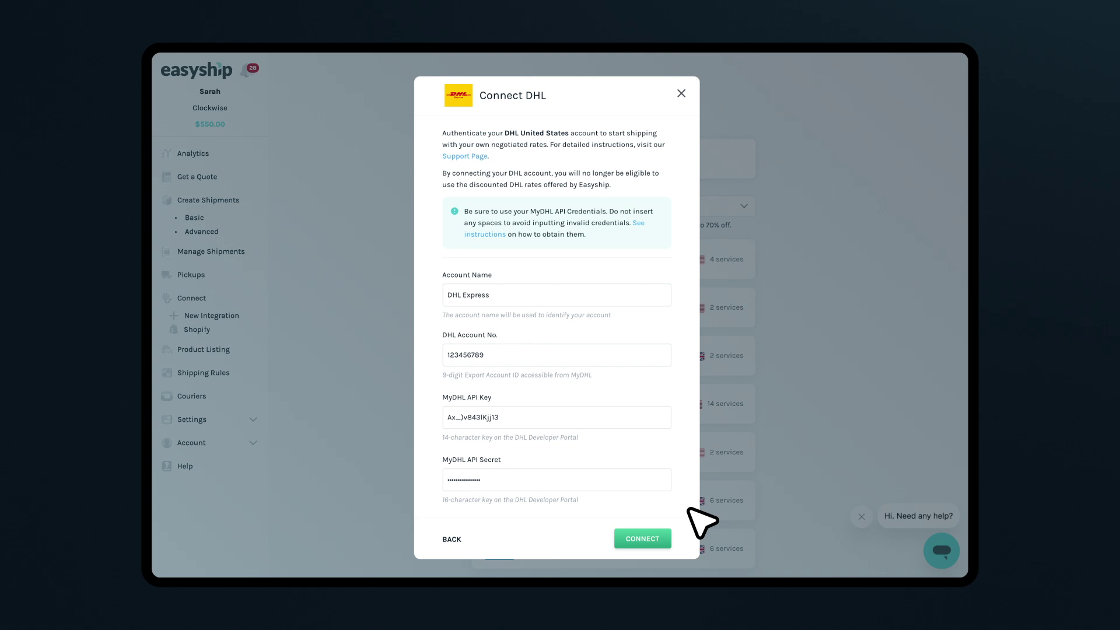
# - Connect the DHL Express account and dismiss the success confirmation
pyautogui.click(647, 537)
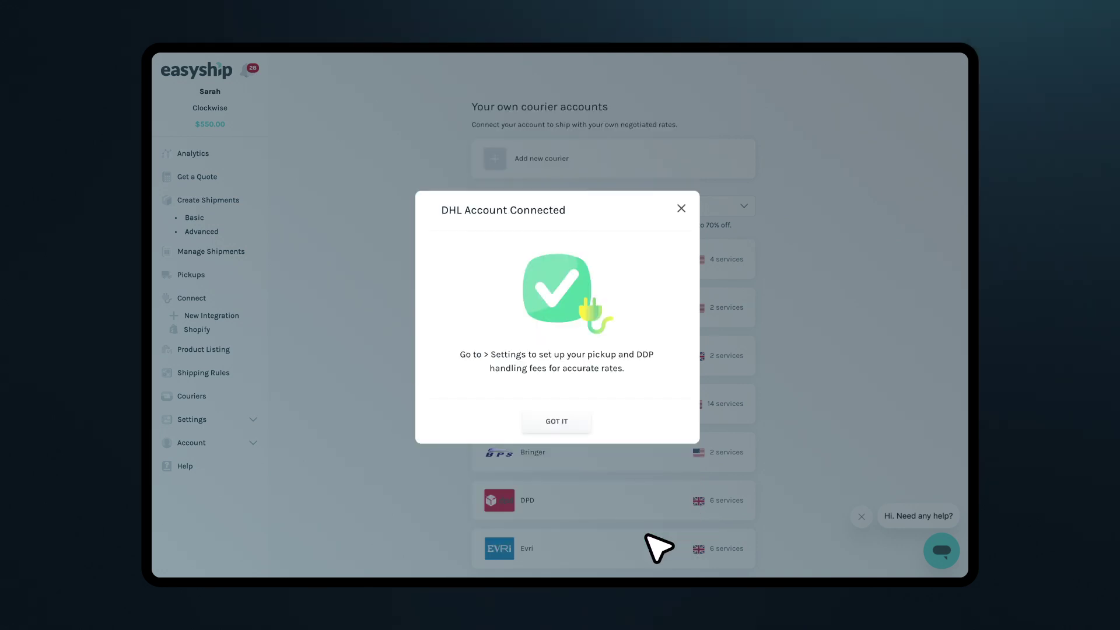
pyautogui.click(560, 422)
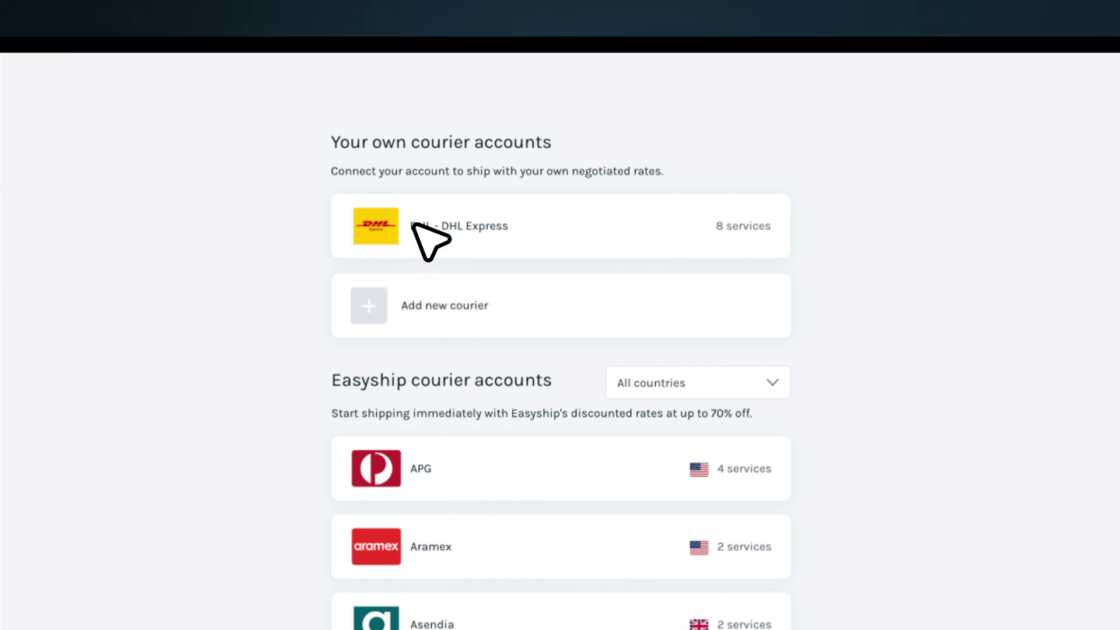
# - Open DHL Express and expand Account and Settings to view the $0 and $11 fees
pyautogui.click(415, 230)
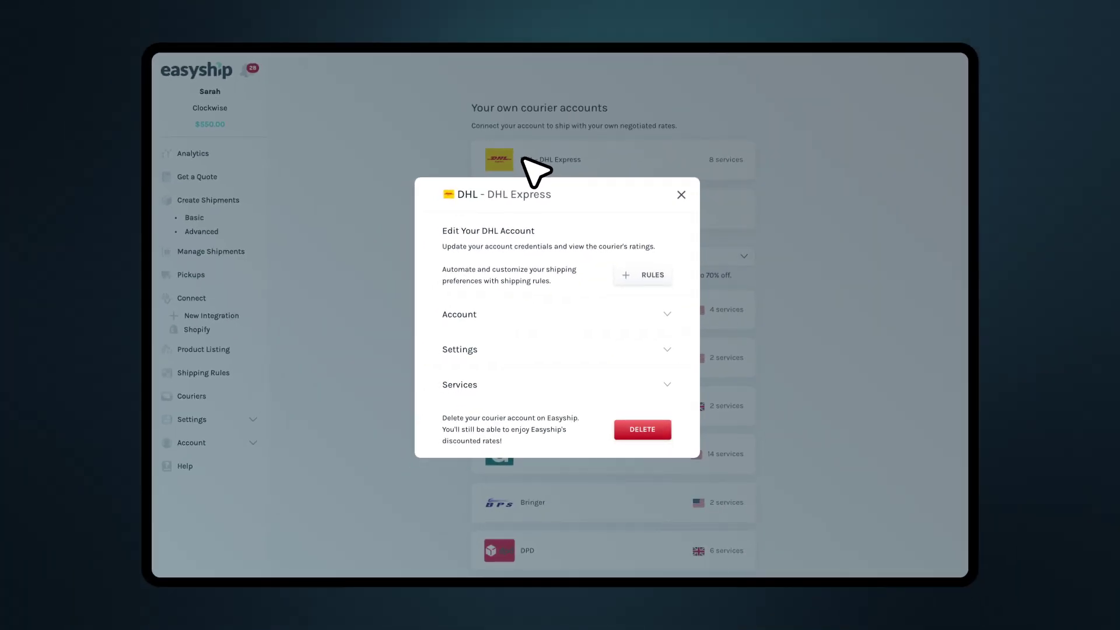
pyautogui.click(671, 316)
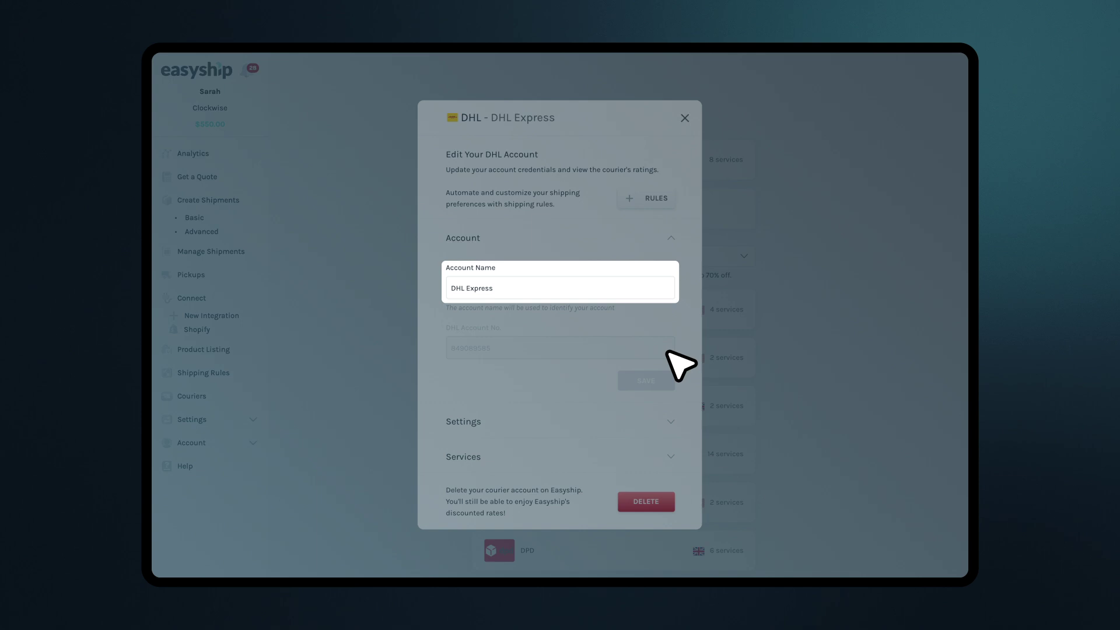
pyautogui.click(680, 429)
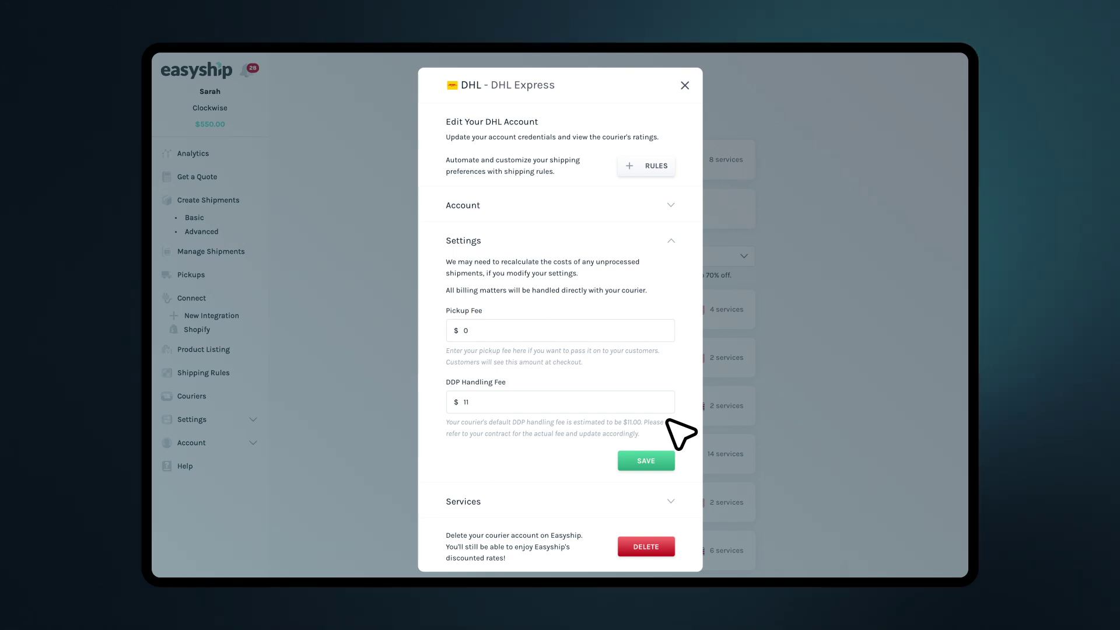
# - Close the DHL - DHL Express settings window
pyautogui.click(685, 85)
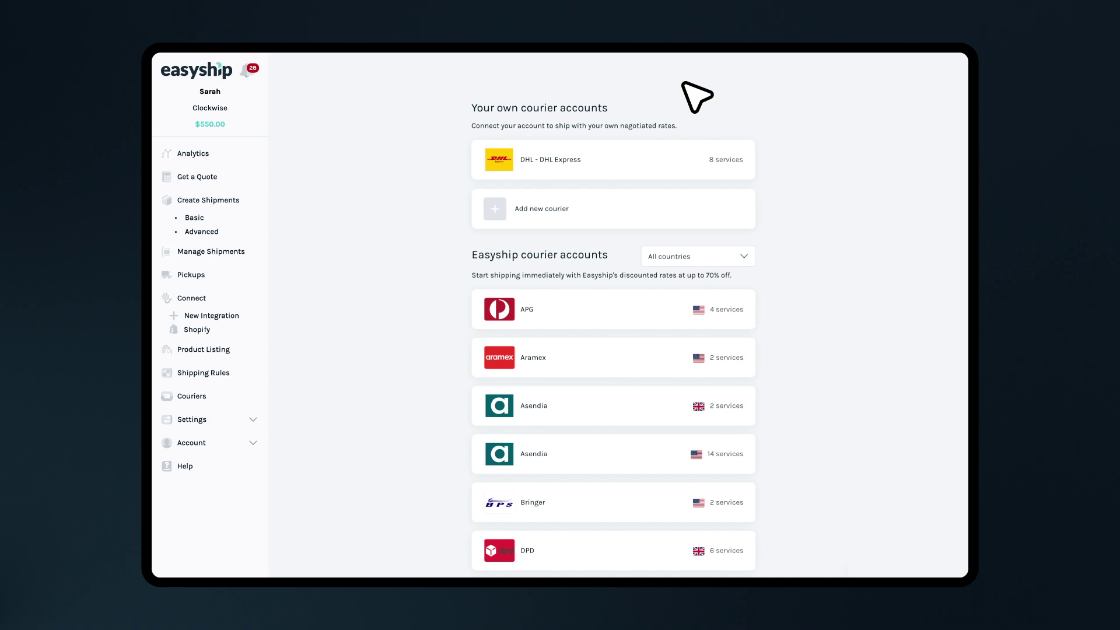